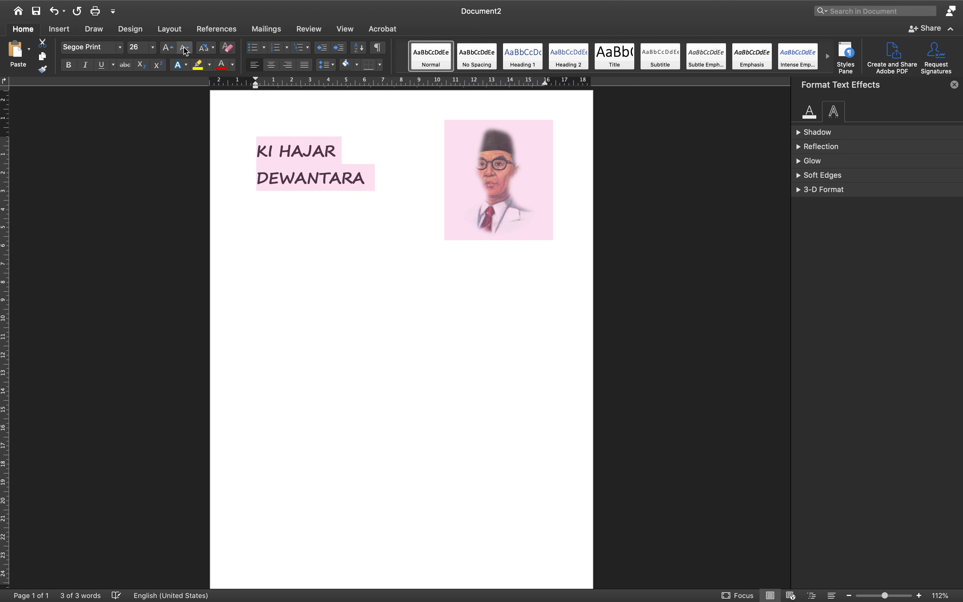
- Format the title KI HAJAR DEWANTARA in bold red at font size 20
{"action": "left_click", "coordinate": [185, 48]}
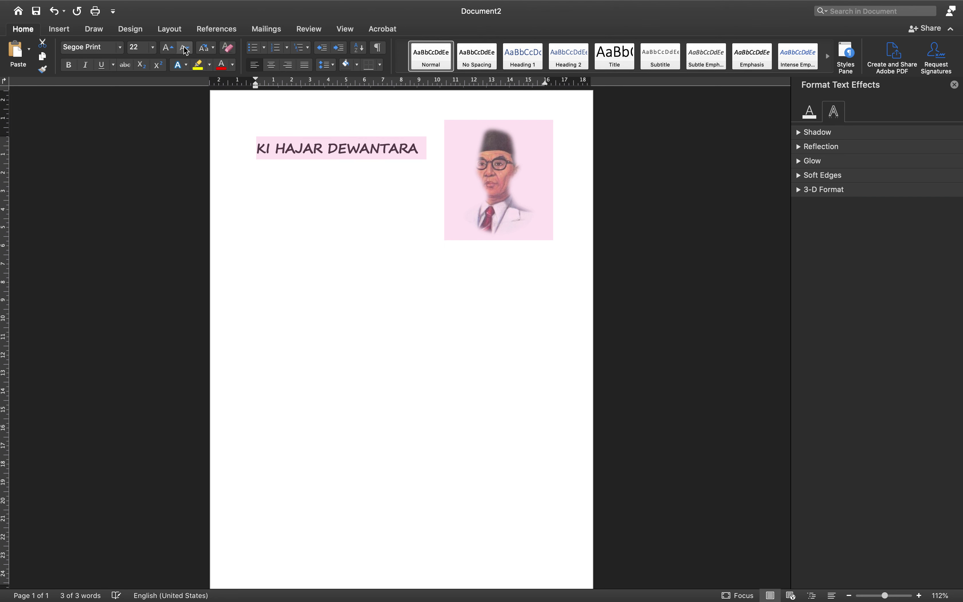
{"action": "left_click", "coordinate": [222, 66]}
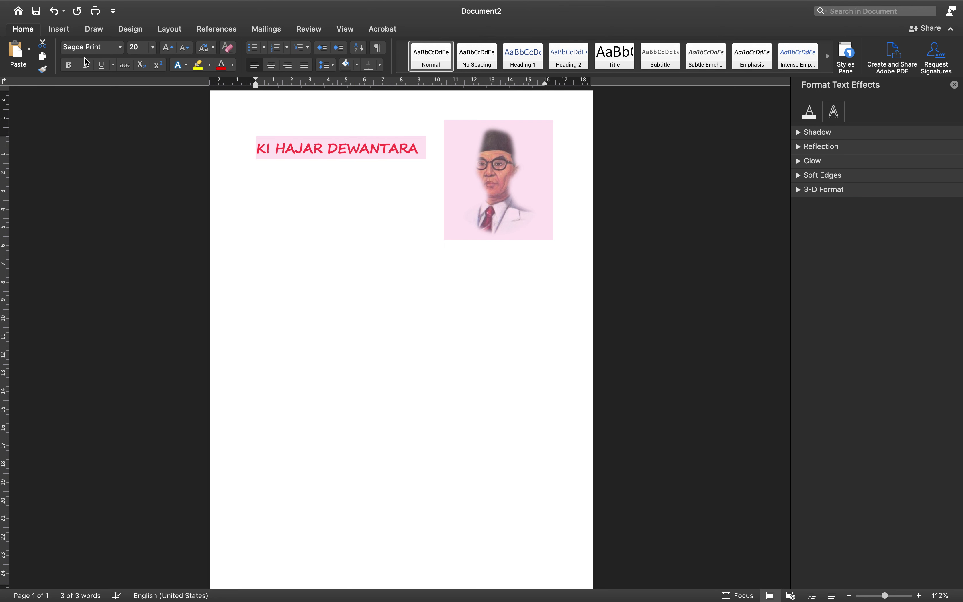
{"action": "left_click", "coordinate": [67, 65]}
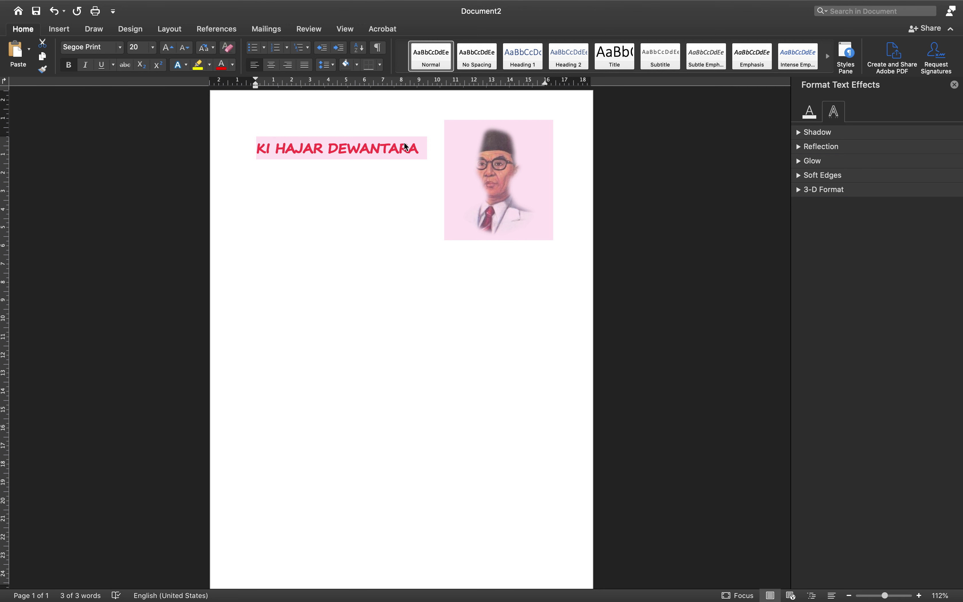
{"action": "left_click", "coordinate": [427, 157]}
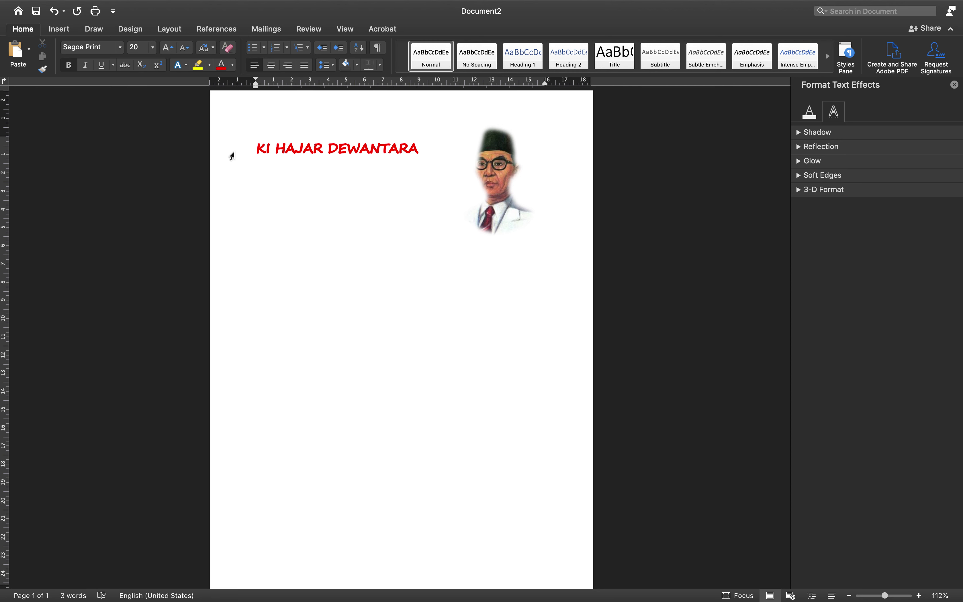
- Draw a straight line about 9.35 cm long underneath the title
{"action": "left_click", "coordinate": [63, 31]}
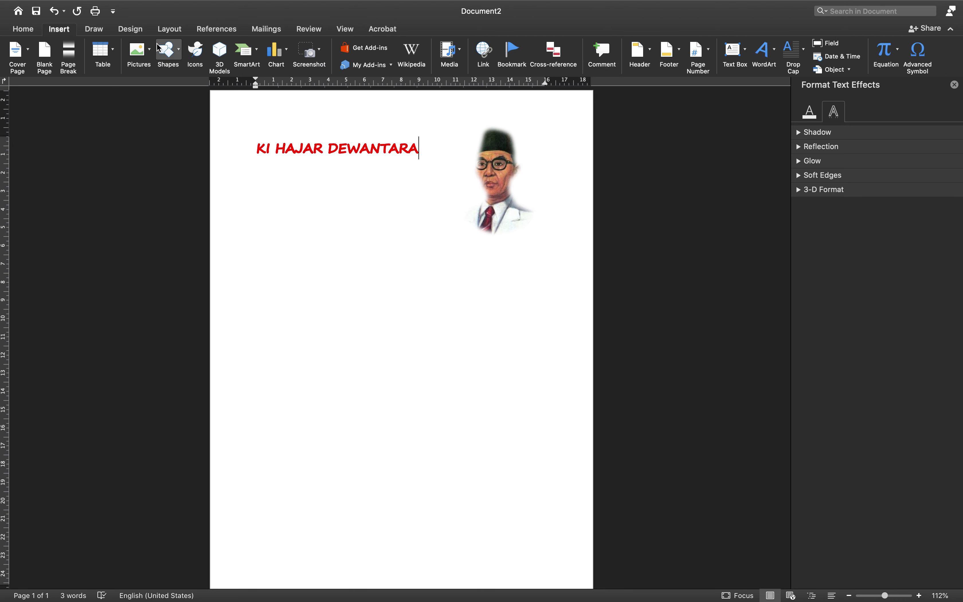
{"action": "left_click", "coordinate": [179, 59]}
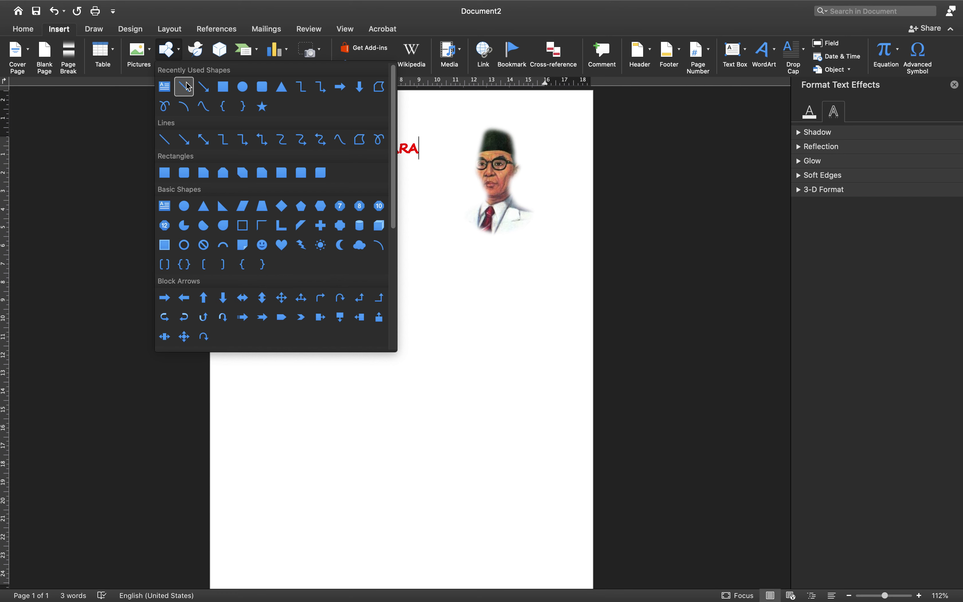
{"action": "left_click", "coordinate": [186, 91]}
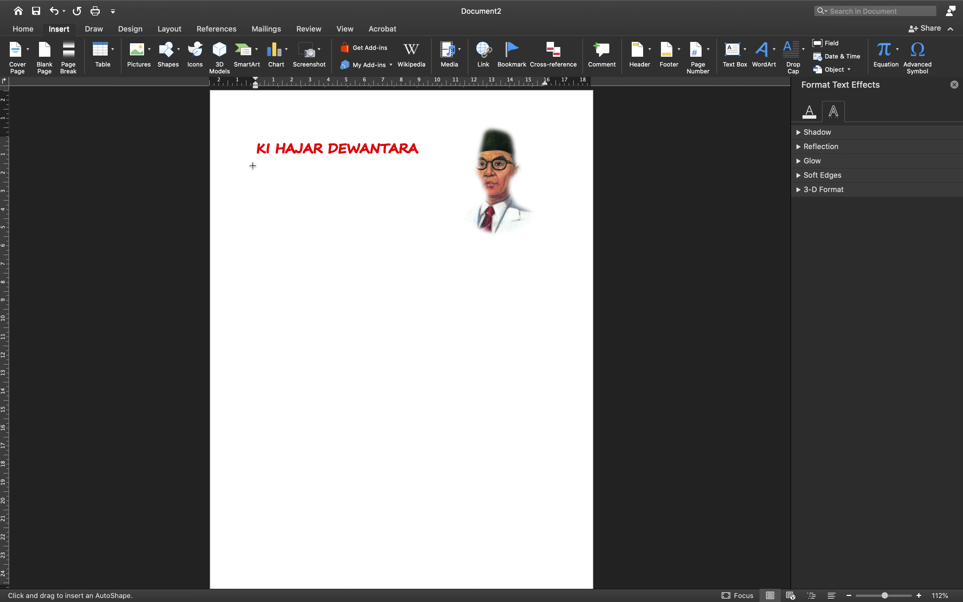
{"action": "left_click_drag", "start_coordinate": [253, 165], "coordinate": [423, 164]}
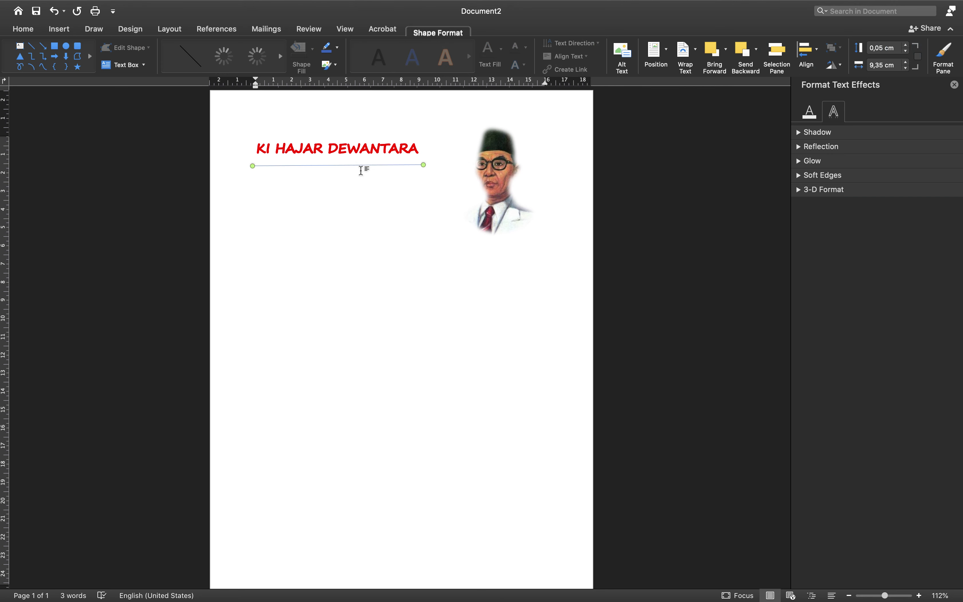
- Set the weight of the line under the title to 3 pt
{"action": "left_click", "coordinate": [327, 165]}
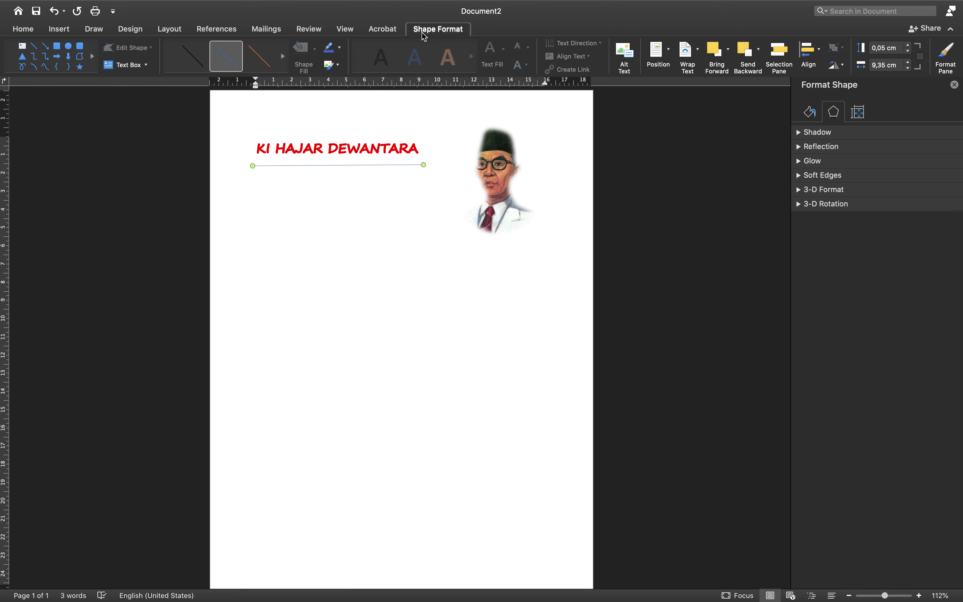
{"action": "left_click", "coordinate": [304, 166]}
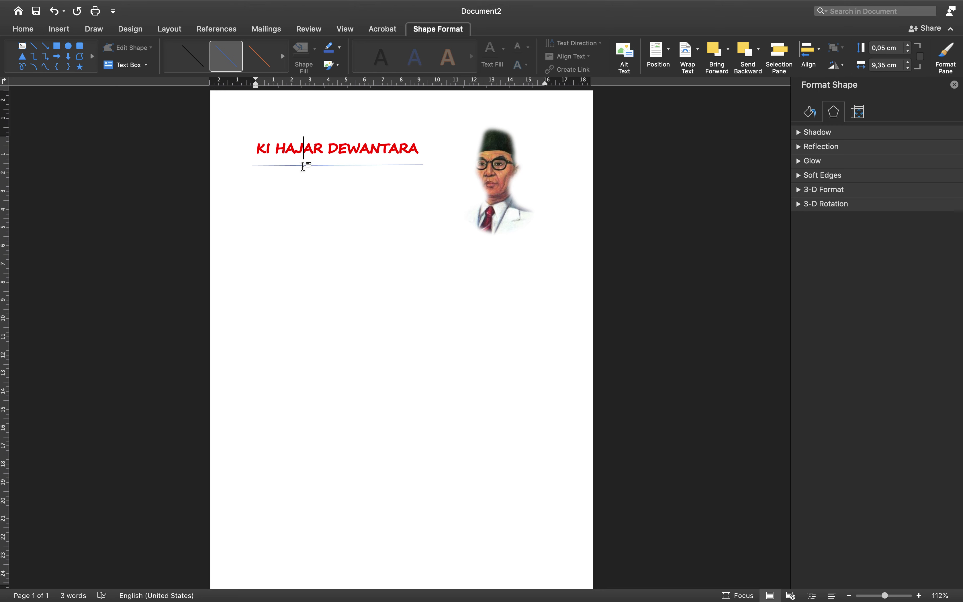
{"action": "left_click", "coordinate": [320, 166]}
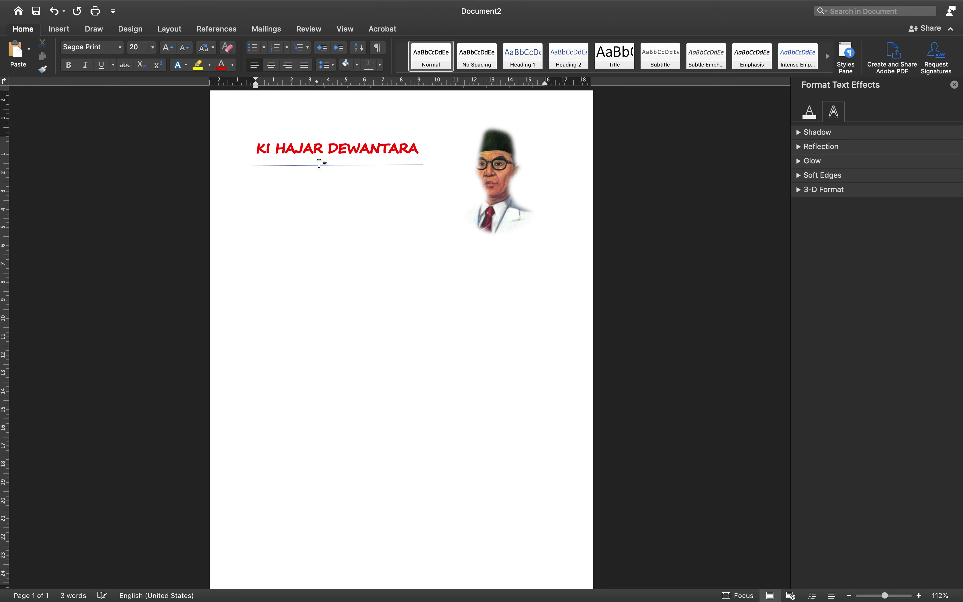
{"action": "left_click", "coordinate": [273, 165]}
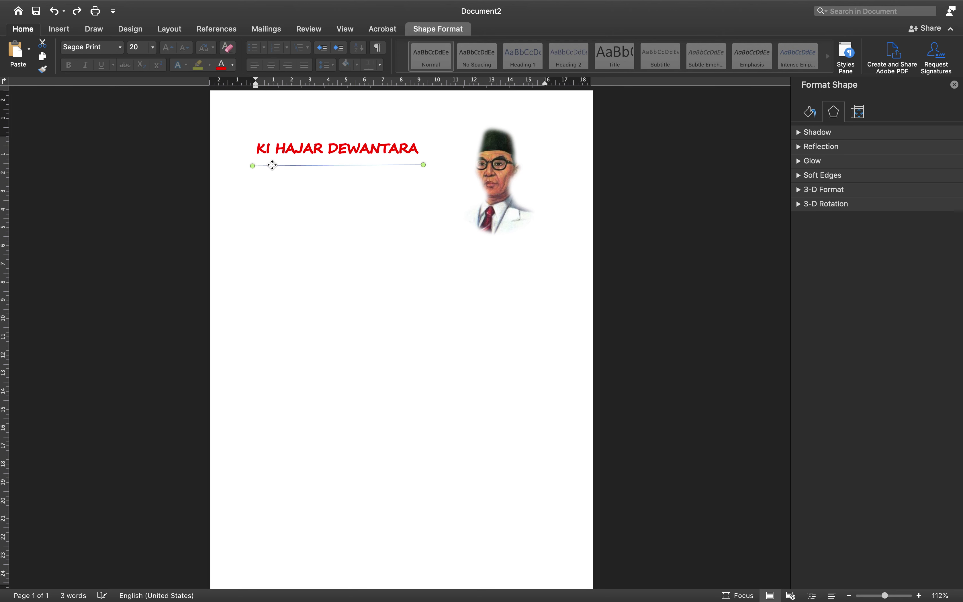
{"action": "left_click", "coordinate": [419, 32]}
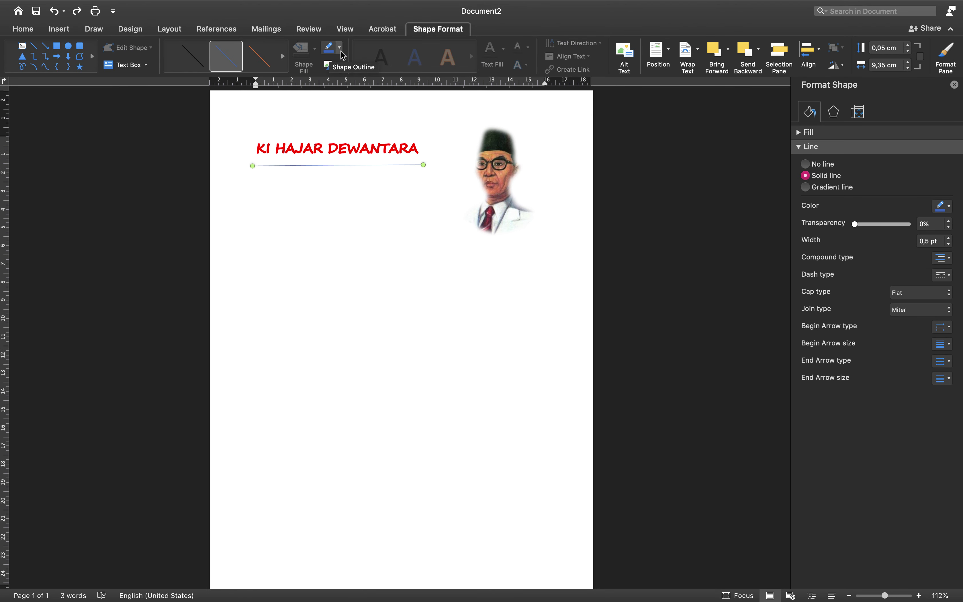
{"action": "left_click", "coordinate": [341, 52]}
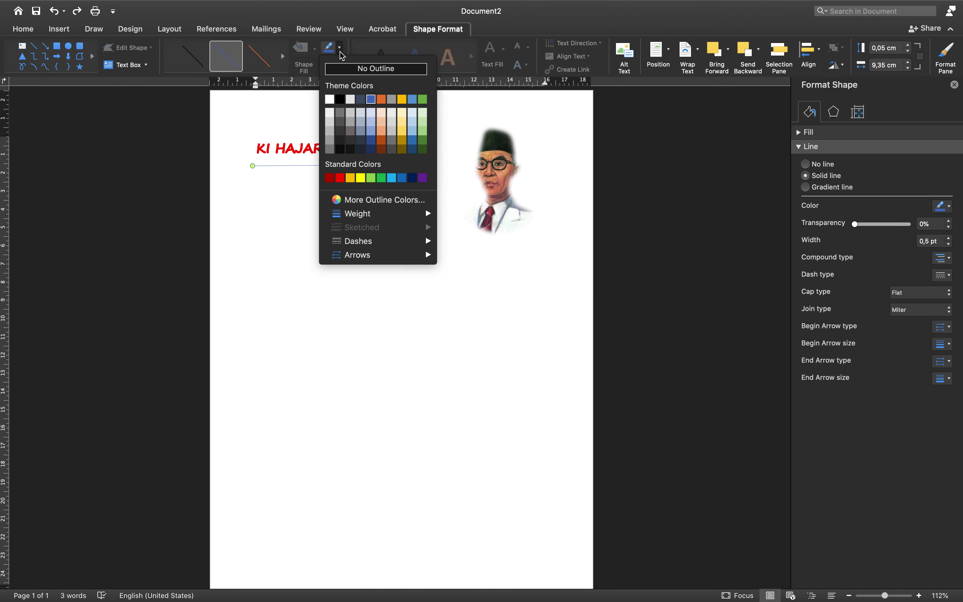
{"action": "mouse_move", "coordinate": [371, 216]}
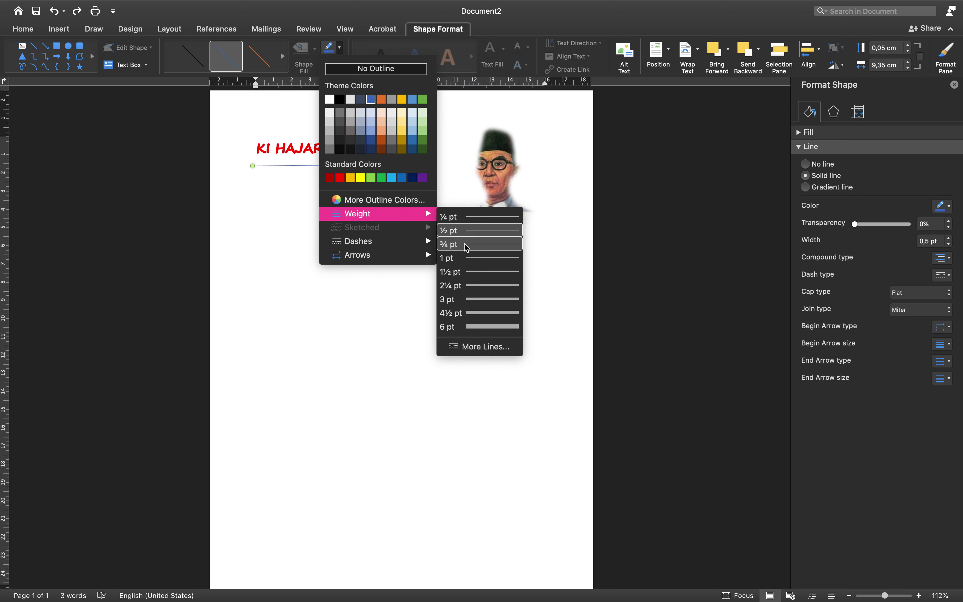
{"action": "left_click", "coordinate": [468, 300]}
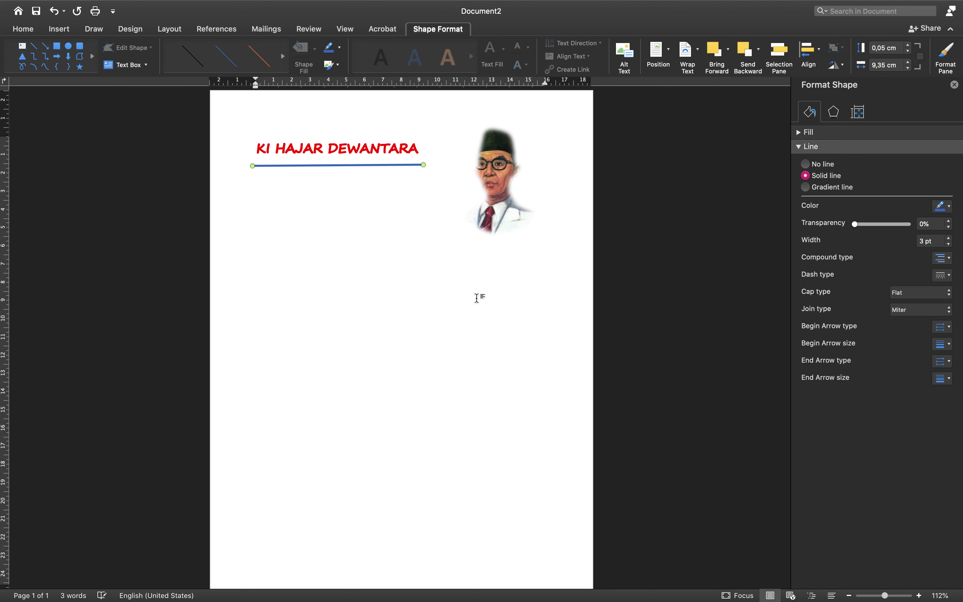
- Recolor the line under the title to standard red
{"action": "left_click", "coordinate": [283, 56]}
{"action": "left_click", "coordinate": [339, 49]}
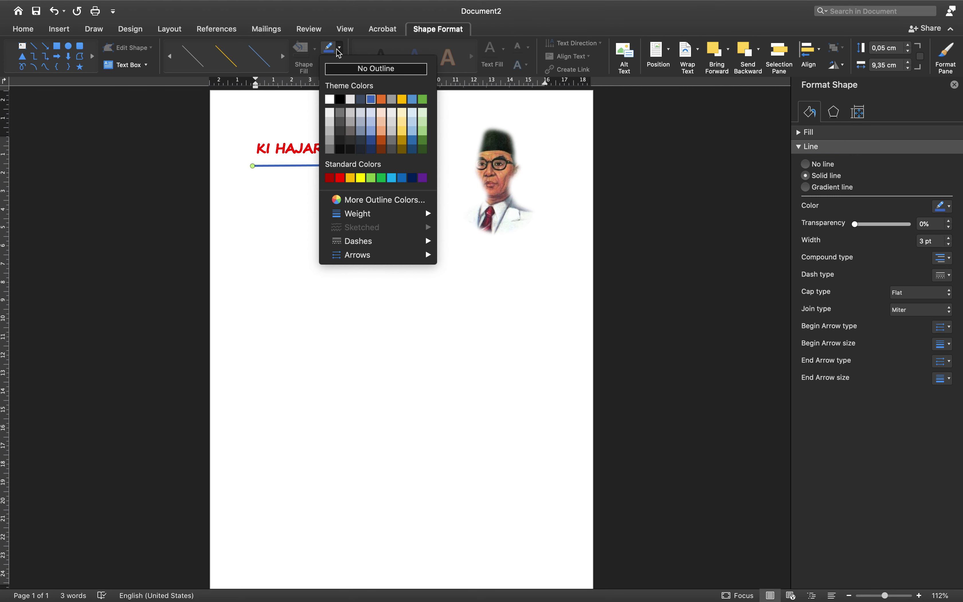
{"action": "left_click", "coordinate": [340, 177]}
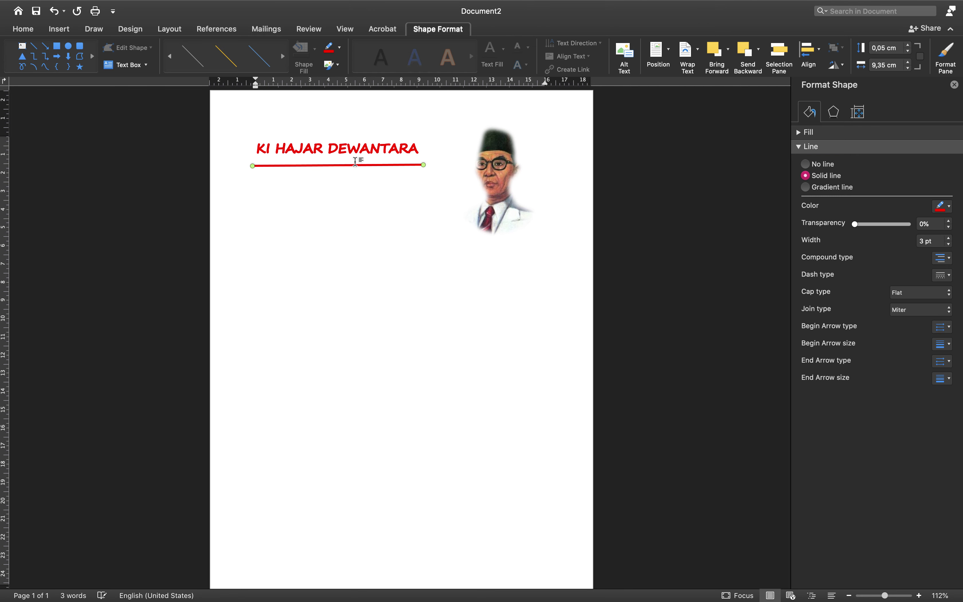
- Place the text cursor on a new line below the red line and reduce its font size to 12
{"action": "left_click", "coordinate": [401, 209]}
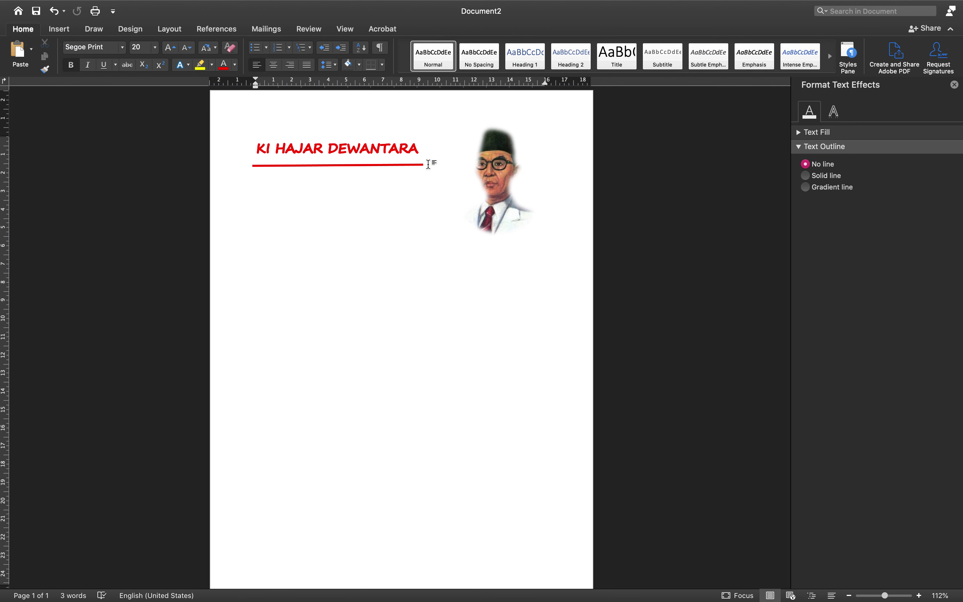
{"action": "left_click", "coordinate": [260, 190]}
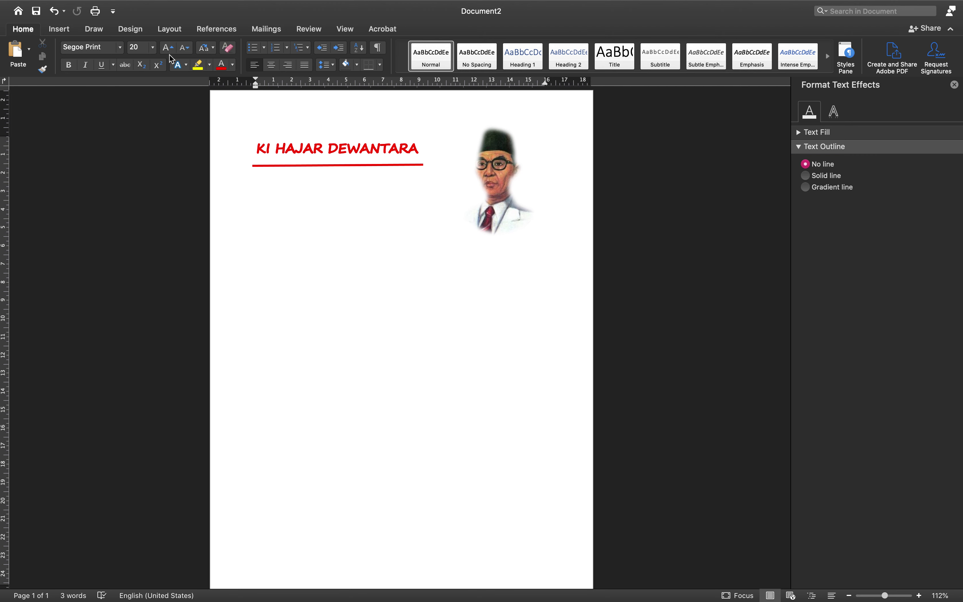
{"action": "left_click", "coordinate": [182, 52]}
- Switch to Safari and search Google for "kemendikbud ki hajar dewantara biografi"
{"action": "mouse_move", "coordinate": [333, 600]}
{"action": "mouse_move", "coordinate": [463, 594]}
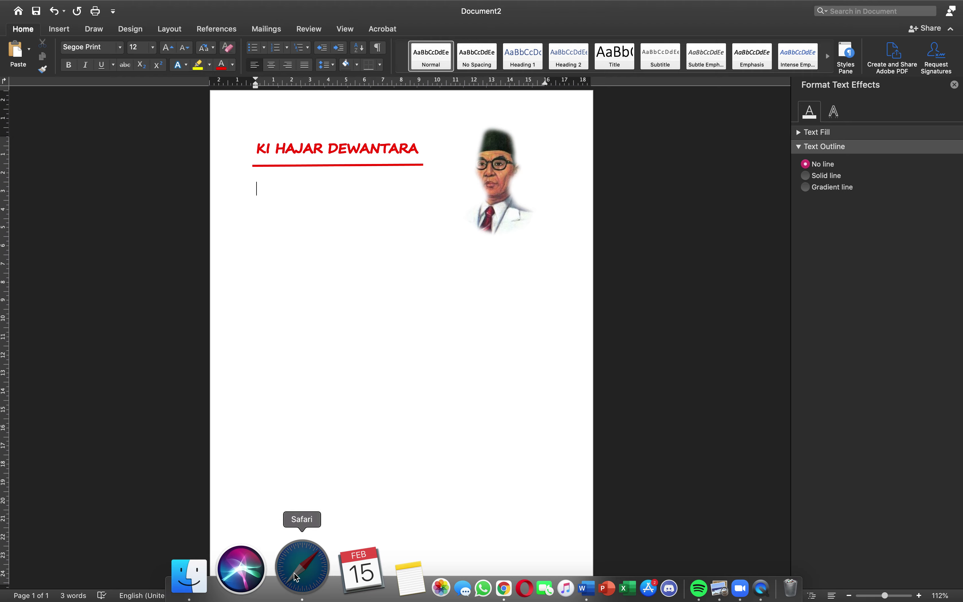
{"action": "left_click", "coordinate": [295, 575]}
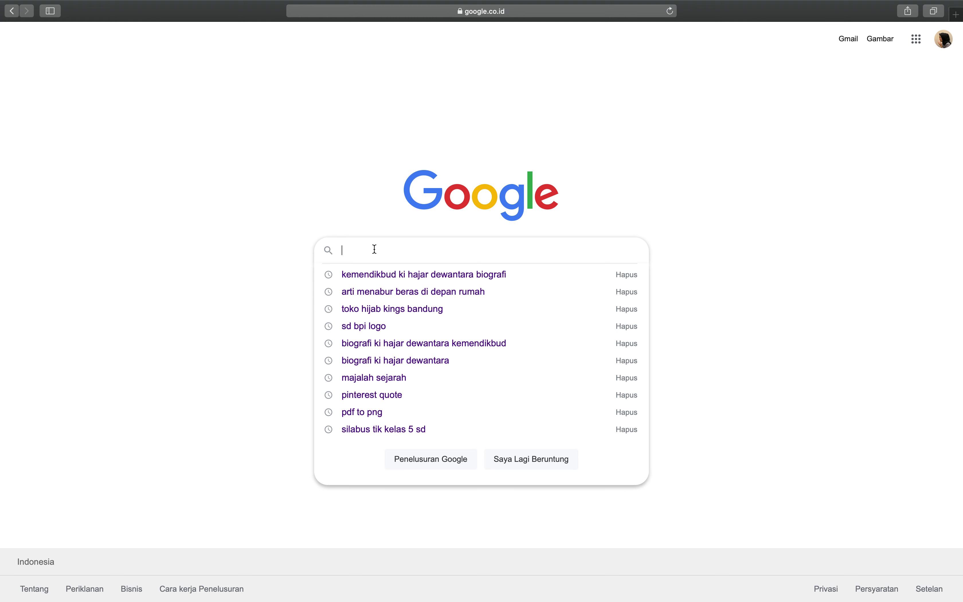
{"action": "type", "text": "KE"}
{"action": "key", "text": "BackSpace"}
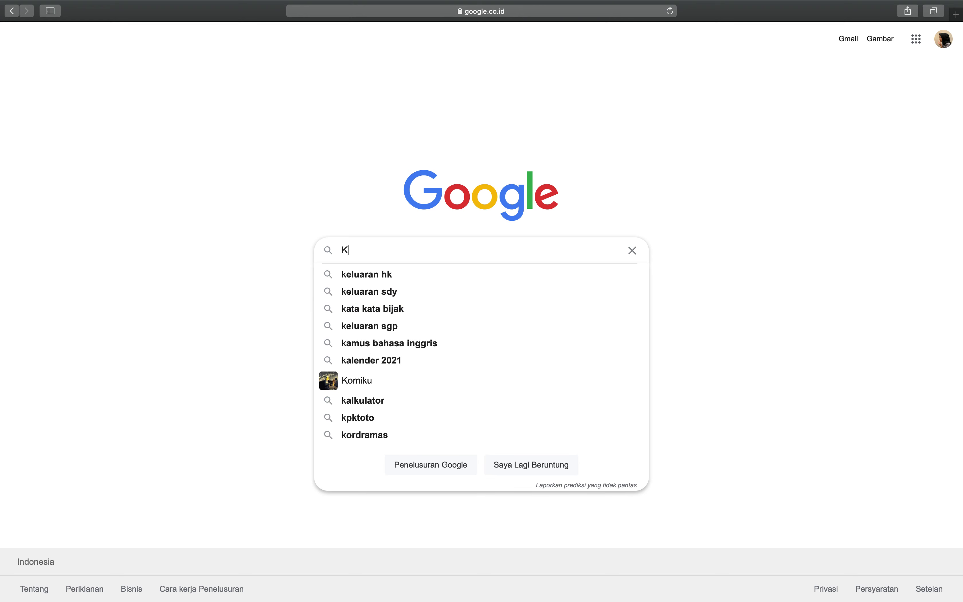
{"action": "type", "text": "eme"}
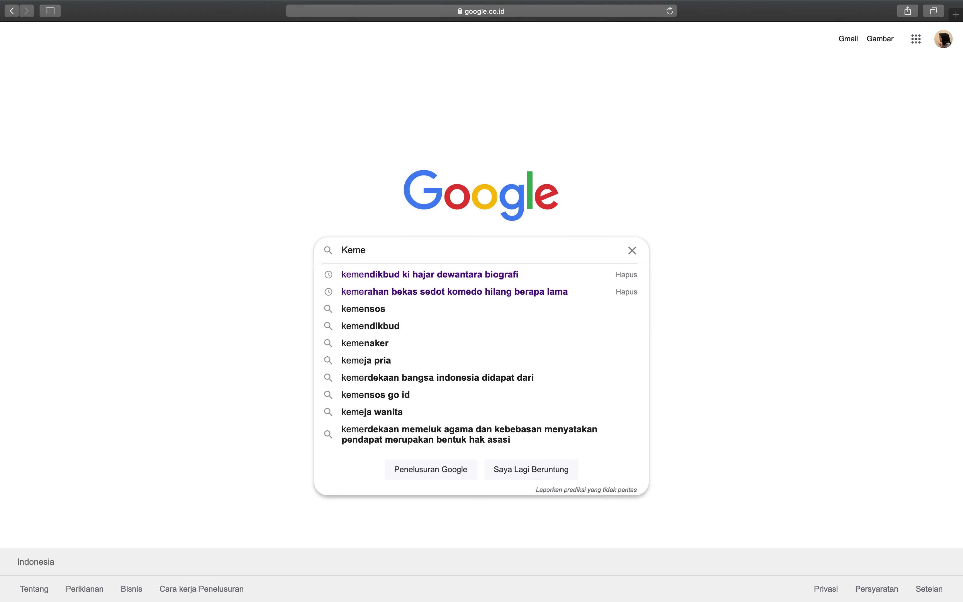
{"action": "left_click", "coordinate": [402, 274]}
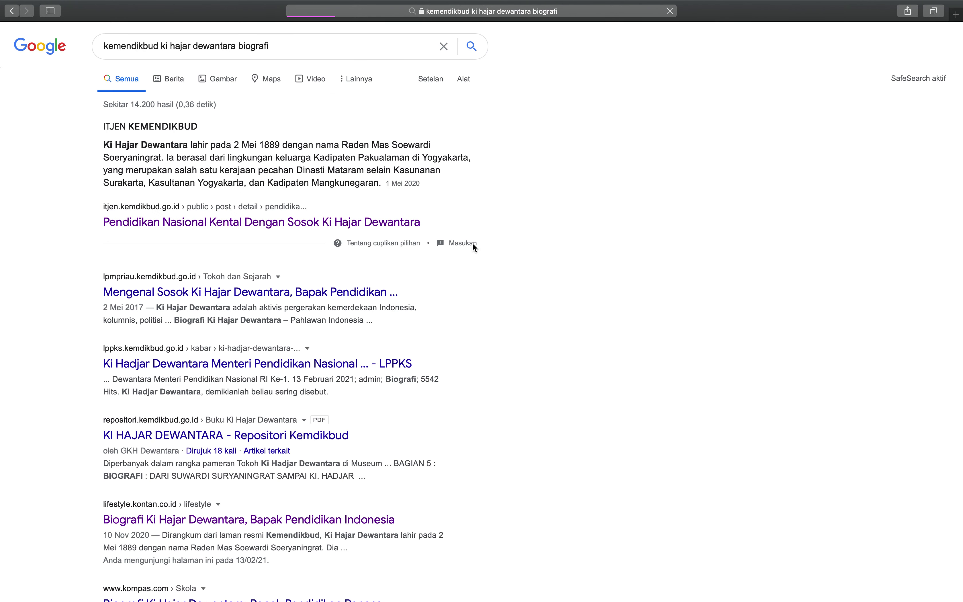
{"action": "left_click", "coordinate": [277, 47]}
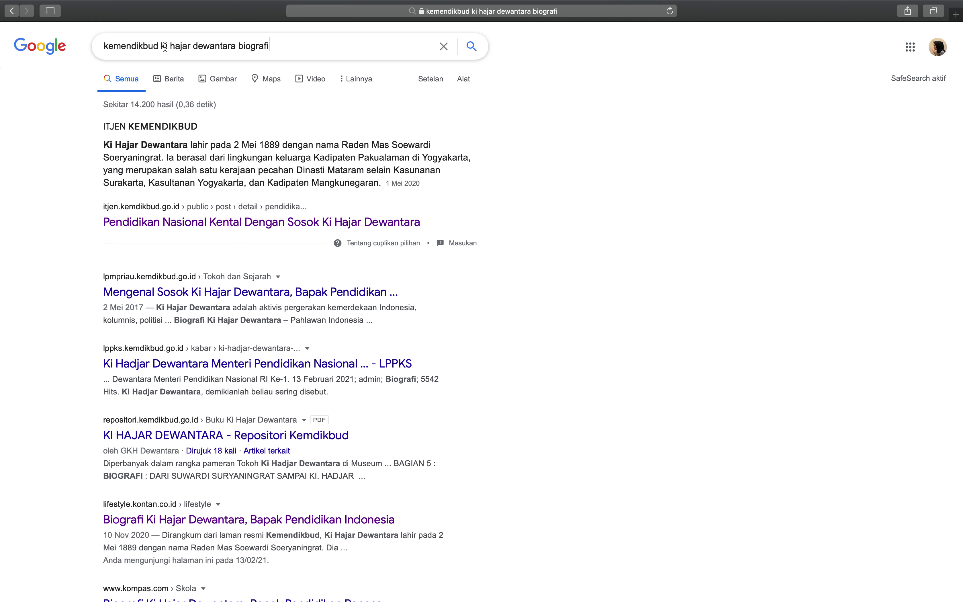
{"action": "left_click", "coordinate": [103, 44], "text": "shift"}
{"action": "left_click", "coordinate": [114, 52]}
{"action": "left_click_drag", "start_coordinate": [157, 46], "coordinate": [106, 48]}
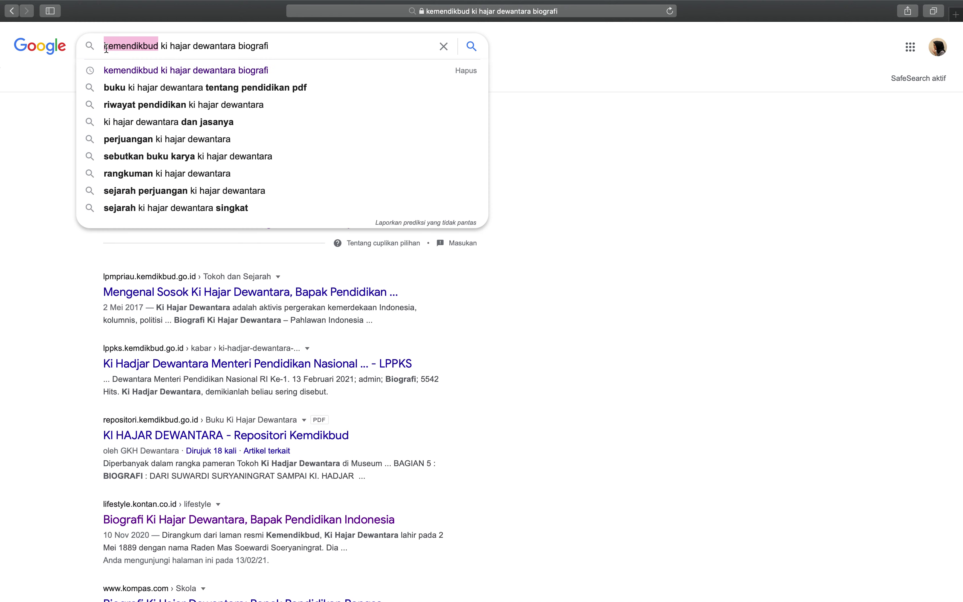
{"action": "left_click", "coordinate": [48, 153]}
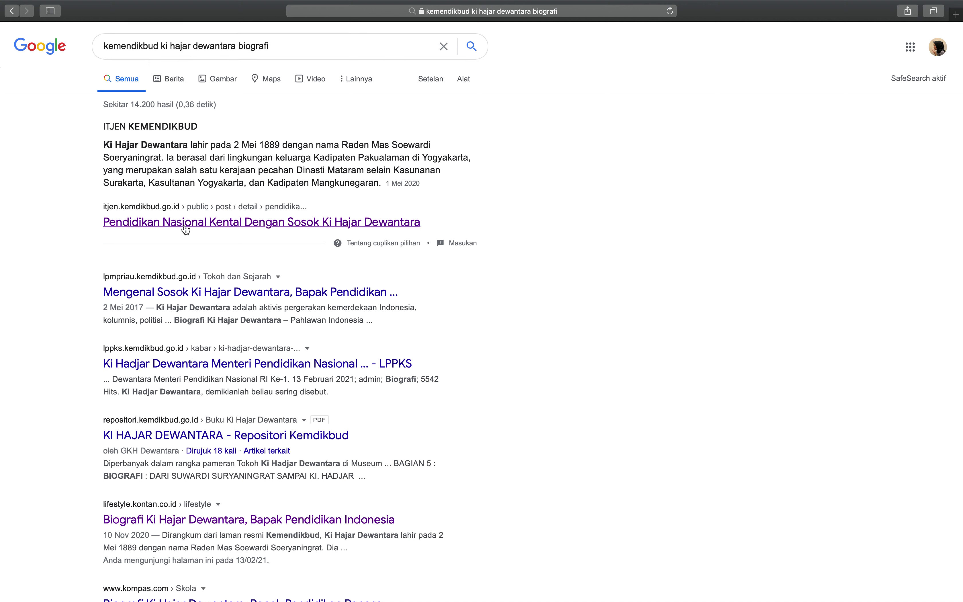
- Open the article "Pendidikan Nasional Kental Dengan Sosok Ki Hajar Dewantara" from itjen.kemdikbud.go.id and look through its biography text
{"action": "left_click", "coordinate": [308, 231]}
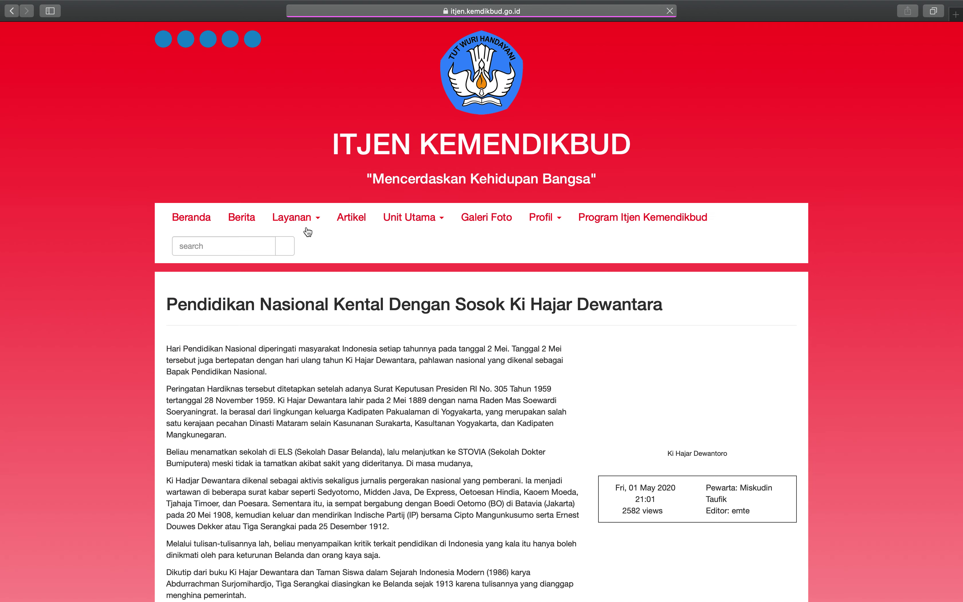
{"action": "scroll", "coordinate": [246, 430], "scroll_direction": "down", "scroll_amount": 5}
{"action": "scroll", "coordinate": [247, 429], "scroll_direction": "down", "scroll_amount": 8}
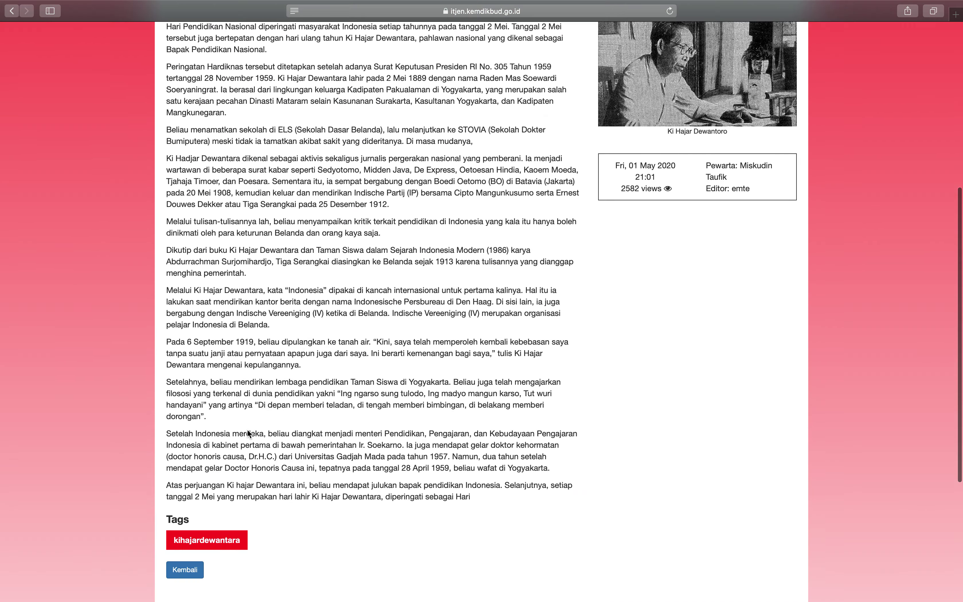
{"action": "scroll", "coordinate": [247, 429], "scroll_direction": "up", "scroll_amount": 5}
{"action": "scroll", "coordinate": [247, 430], "scroll_direction": "up", "scroll_amount": 4}
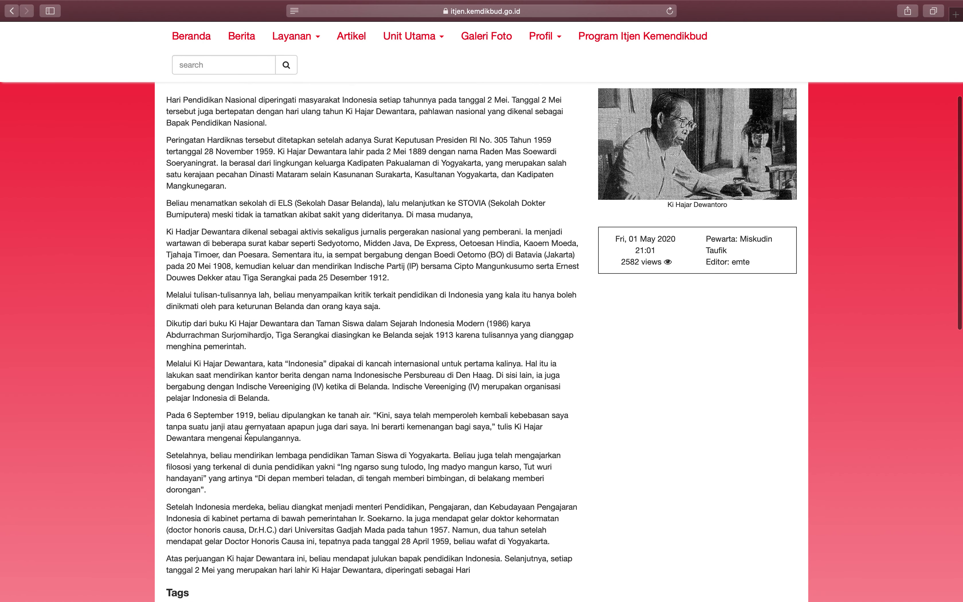
{"action": "scroll", "coordinate": [248, 431], "scroll_direction": "down", "scroll_amount": 3}
{"action": "scroll", "coordinate": [248, 432], "scroll_direction": "up", "scroll_amount": 3}
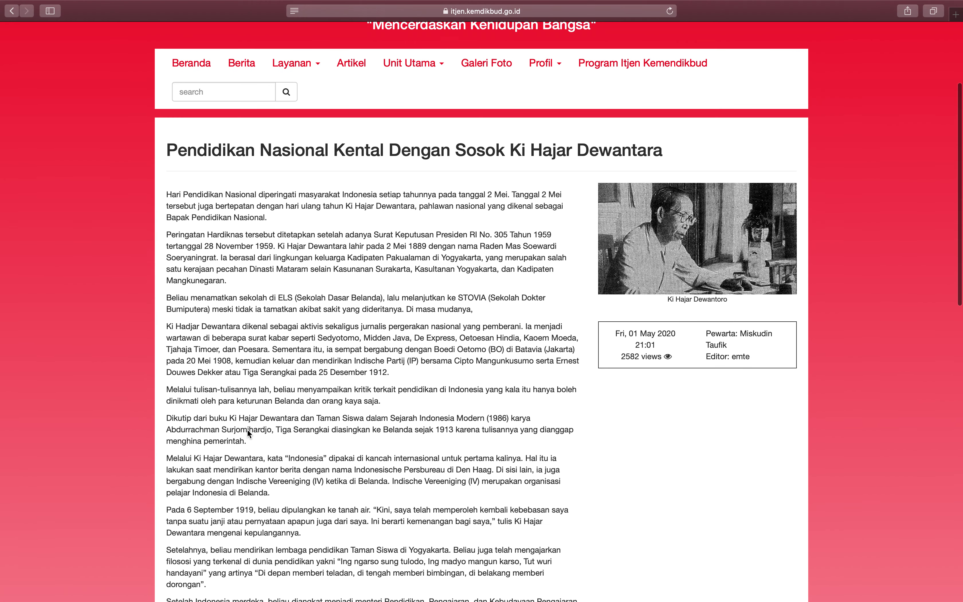
{"action": "scroll", "coordinate": [233, 291], "scroll_direction": "down", "scroll_amount": 1}
{"action": "scroll", "coordinate": [232, 289], "scroll_direction": "down", "scroll_amount": 2}
{"action": "scroll", "coordinate": [232, 289], "scroll_direction": "up", "scroll_amount": 4}
{"action": "scroll", "coordinate": [232, 288], "scroll_direction": "down", "scroll_amount": 4}
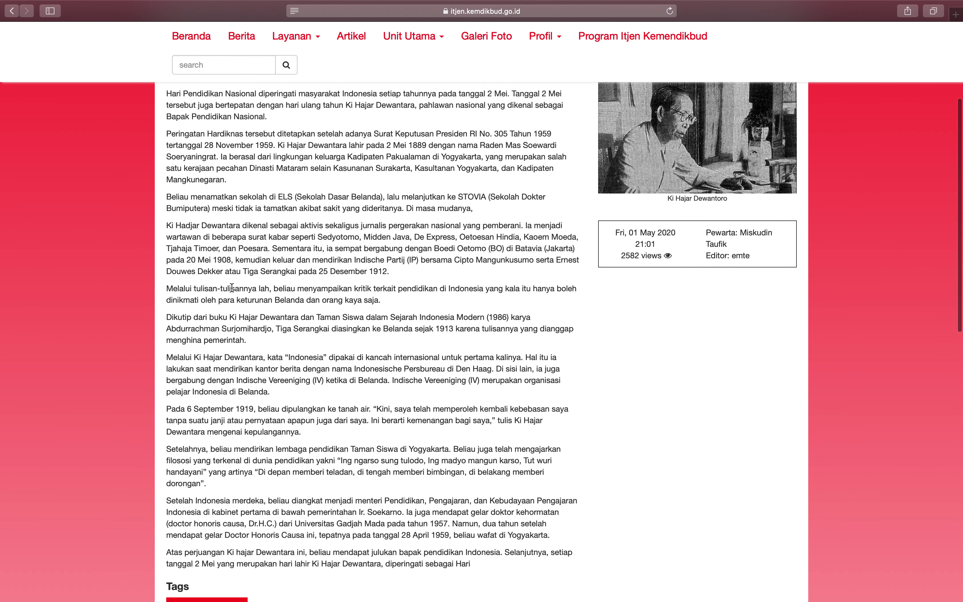
- Copy the article's opening paragraph about Hari Pendidikan Nasional
{"action": "scroll", "coordinate": [232, 288], "scroll_direction": "up", "scroll_amount": 3}
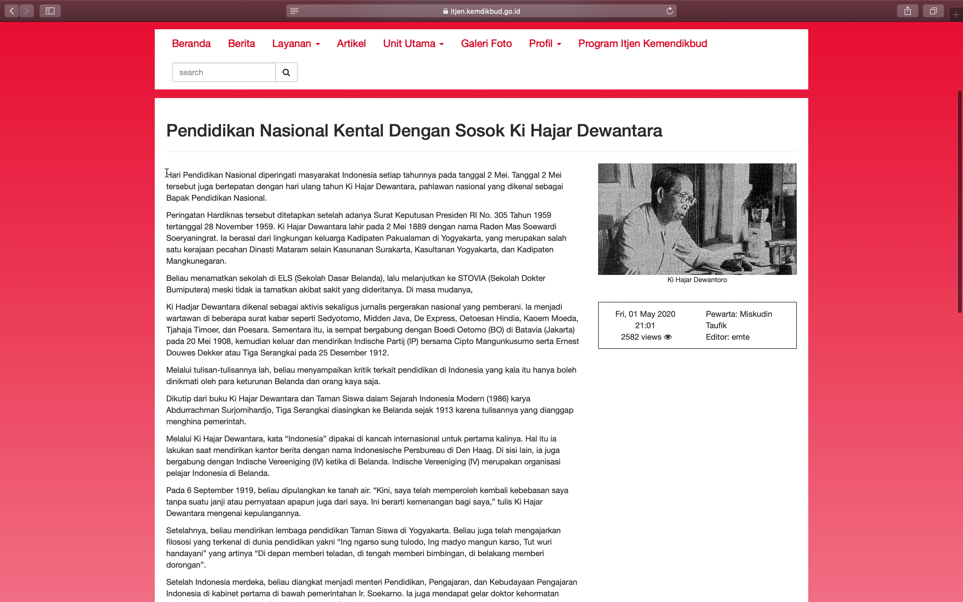
{"action": "left_click_drag", "start_coordinate": [168, 172], "coordinate": [262, 206]}
{"action": "key", "text": "super+c"}
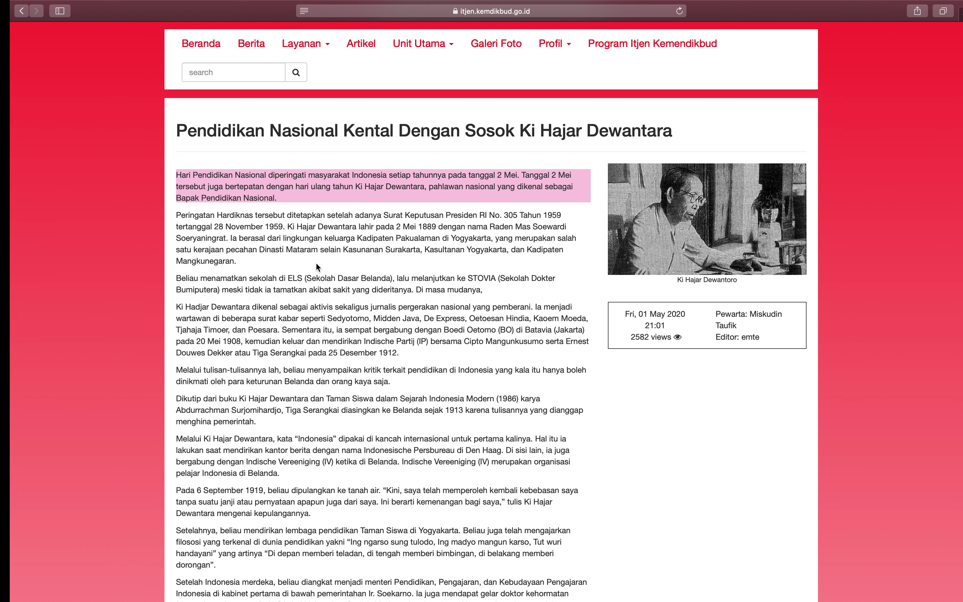
- Switch back to the Word document and paste the copied paragraph on the line below the red underline
{"action": "key", "text": "ctrl+Left"}
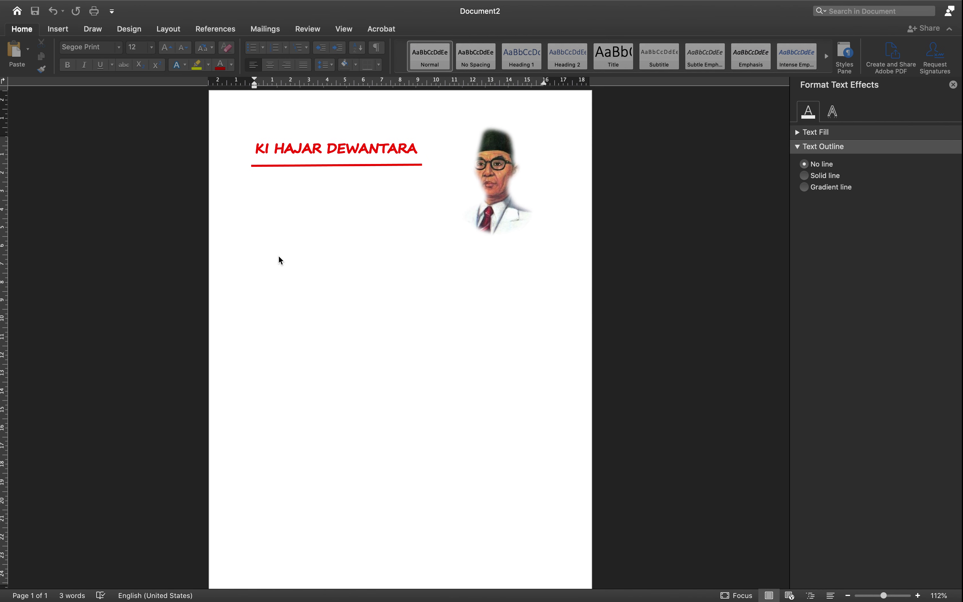
{"action": "left_click", "coordinate": [260, 189]}
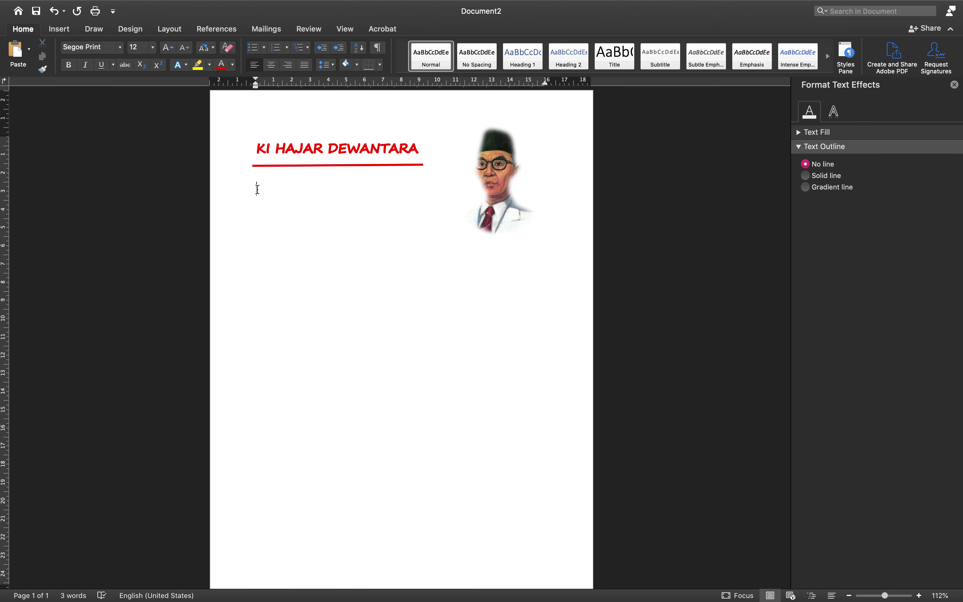
{"action": "key", "text": "super+v"}
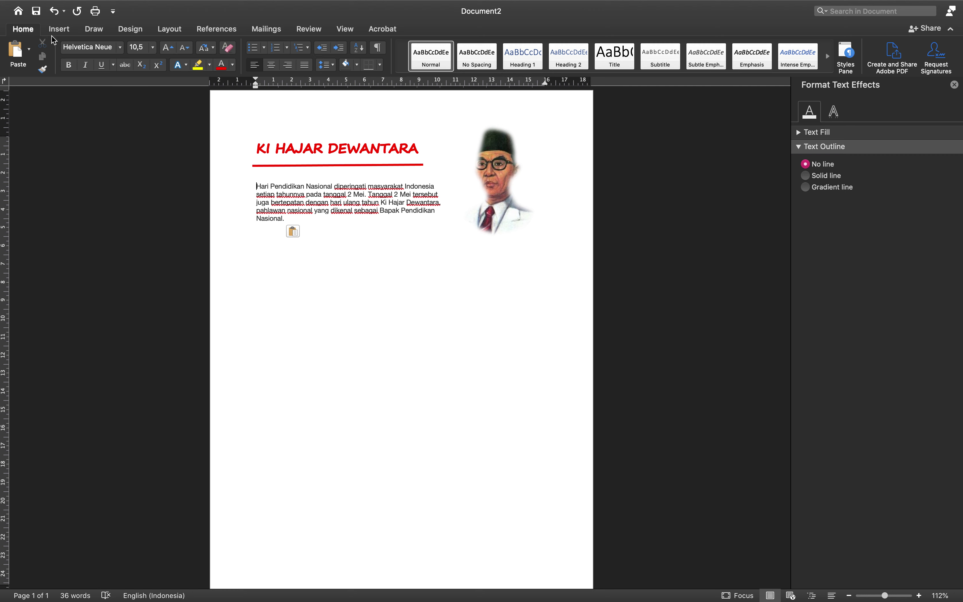
- Select the initial letter "H" of the pasted paragraph about Hari Pendidikan Nasional
{"action": "scroll", "coordinate": [243, 214], "scroll_direction": "up", "scroll_amount": 5}
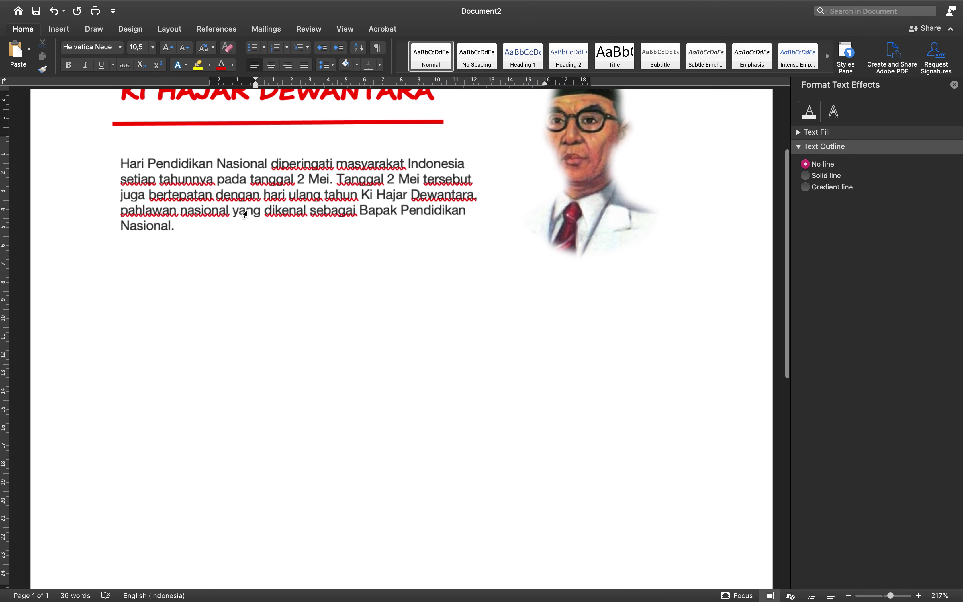
{"action": "scroll", "coordinate": [245, 214], "scroll_direction": "up", "scroll_amount": 3}
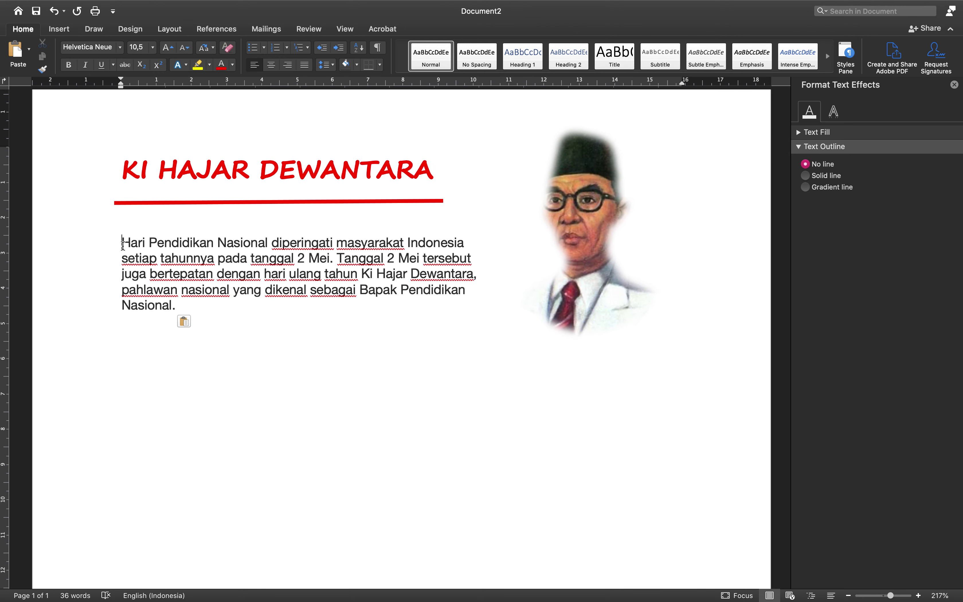
{"action": "left_click_drag", "start_coordinate": [121, 245], "coordinate": [130, 245]}
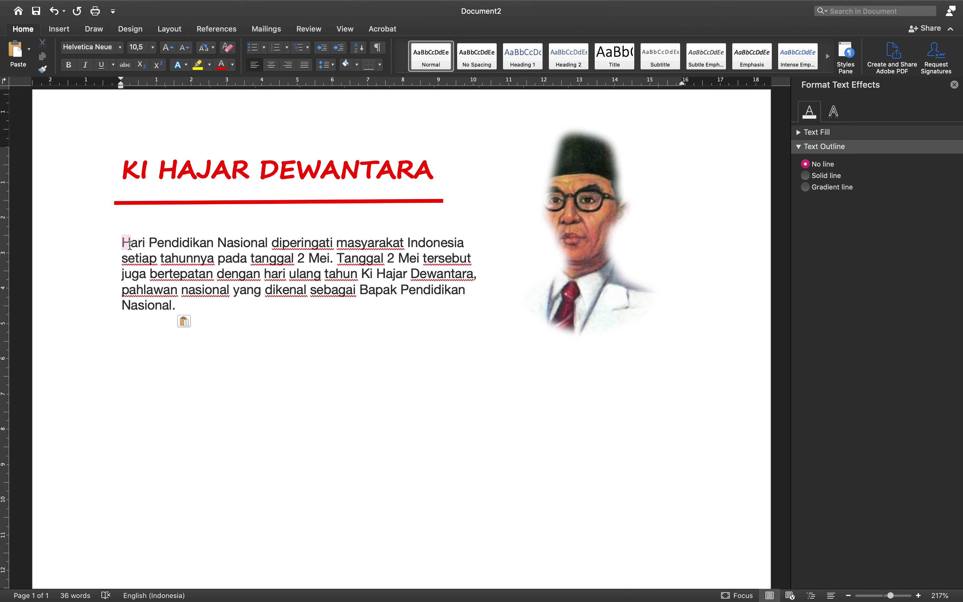